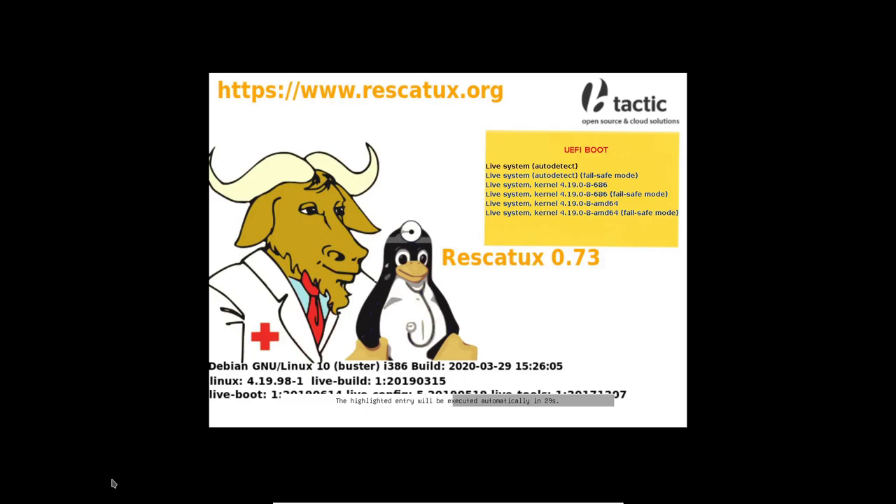
Browse the fail-safe, 4.19.0-8-686 and 4.19.0-8-amd64 UEFI entries, then return to Live system (autodetect)
key("Down")
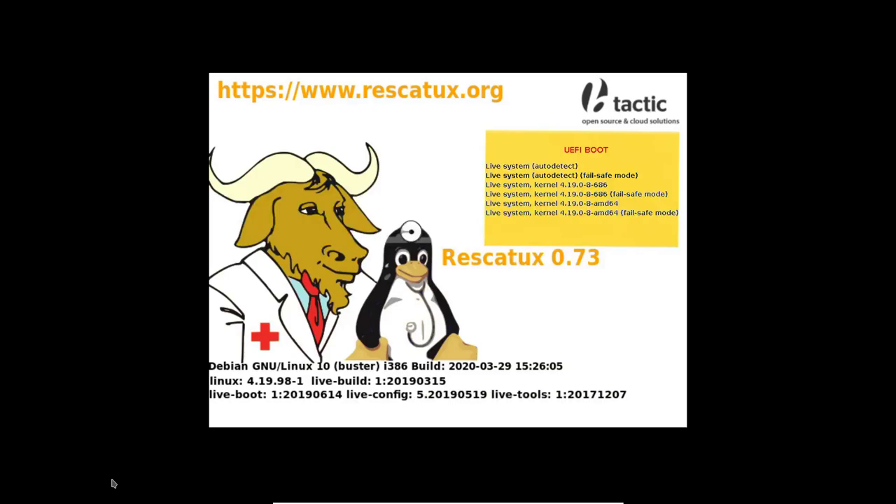
key("Down")
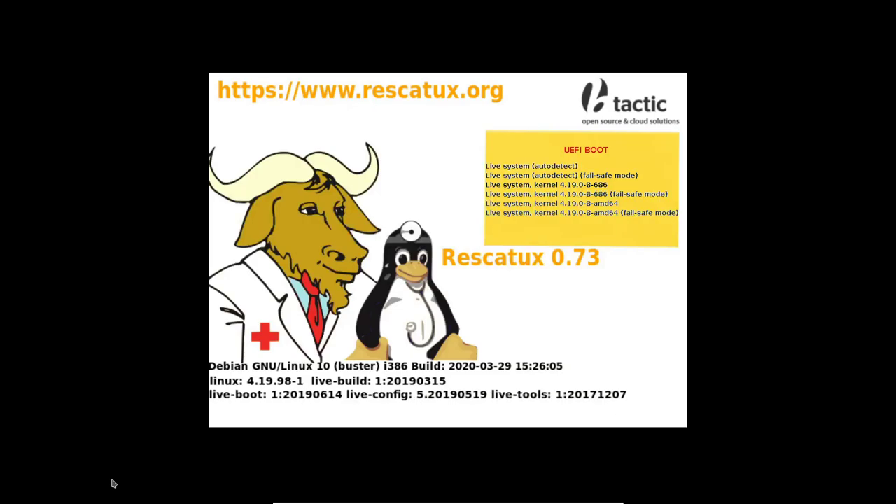
key("Down")
key("Down")
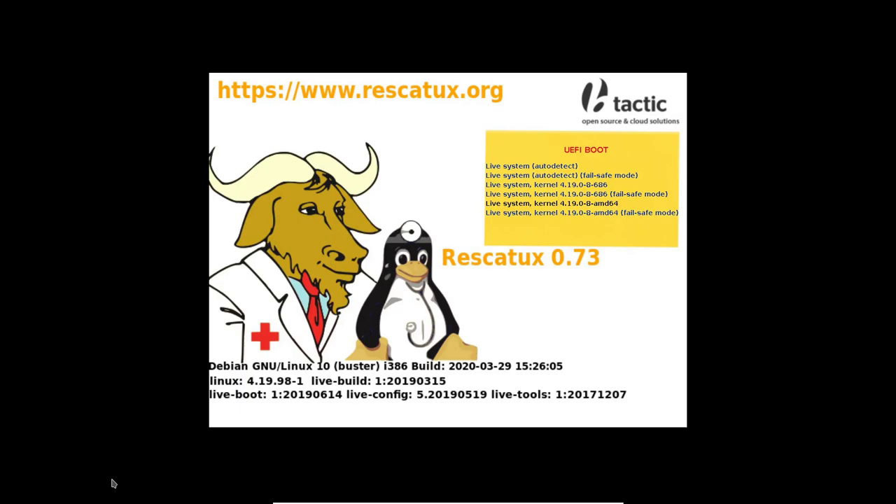
key("Up")
key("Up")
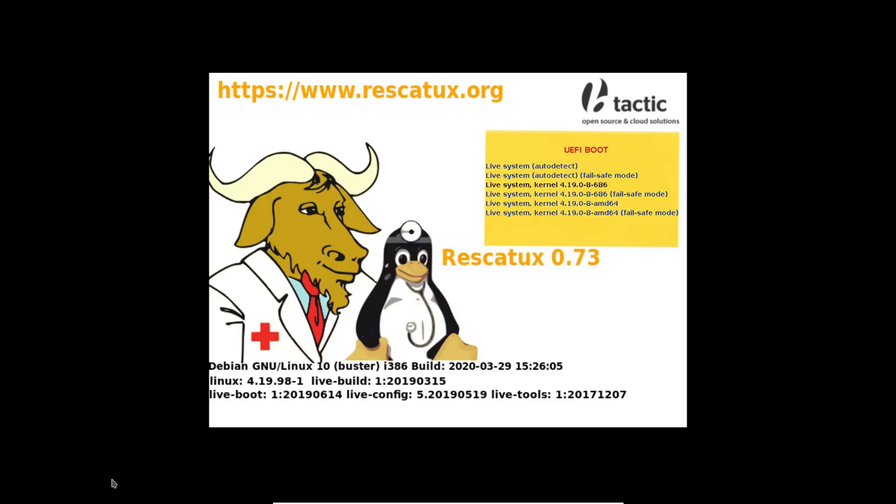
key("Up")
key("Up")
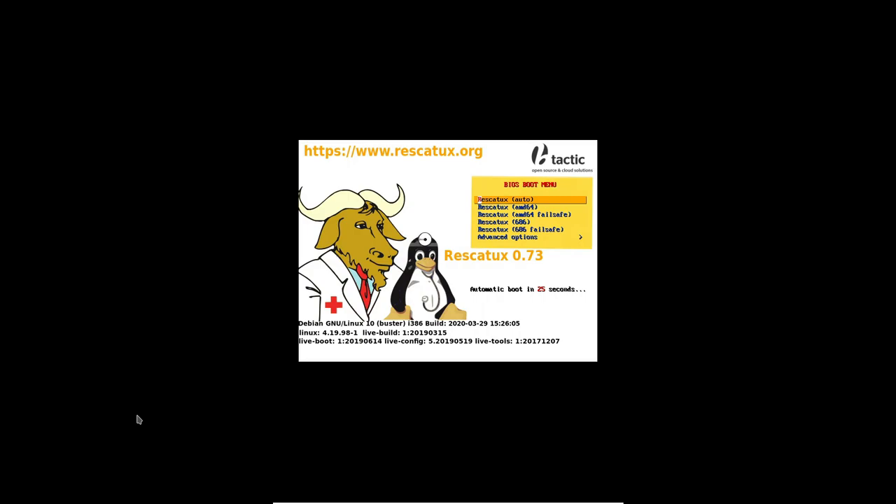
Browse the Rescatux amd64, amd64 failsafe and 686 entries, then return to Rescatux (auto)
key("Down")
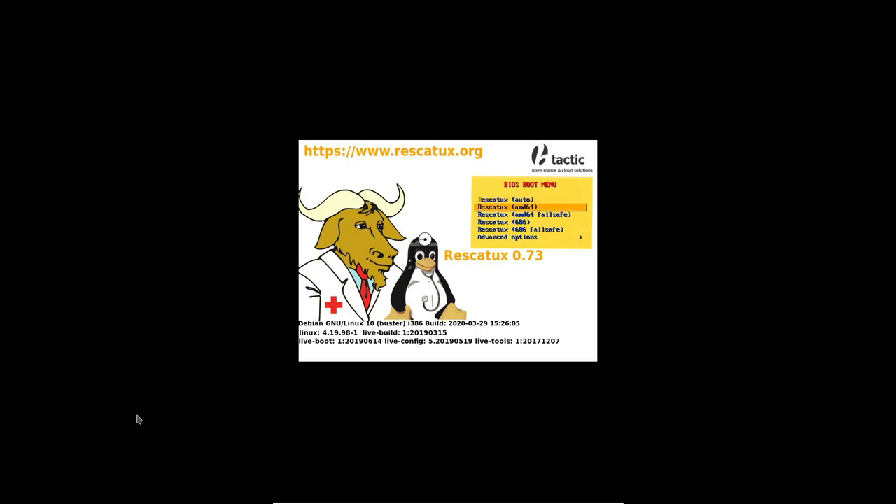
key("Down")
key("Up")
key("Down")
key("Down")
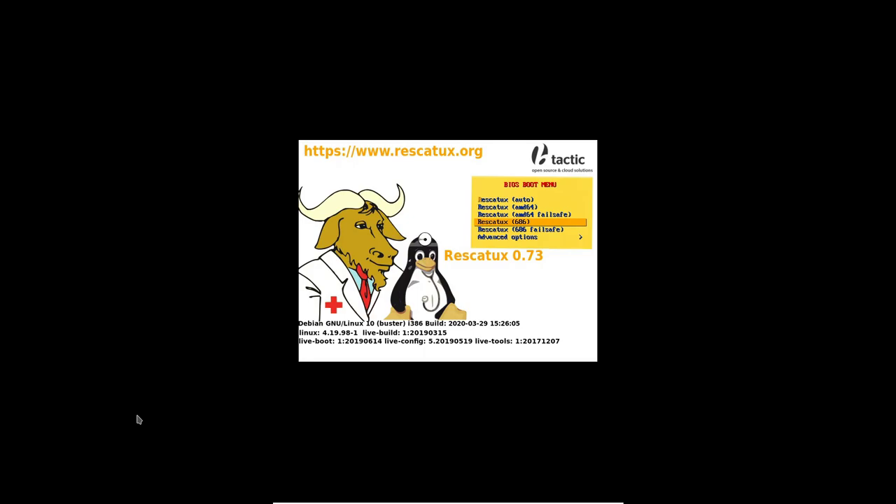
key("Up")
key("Up")
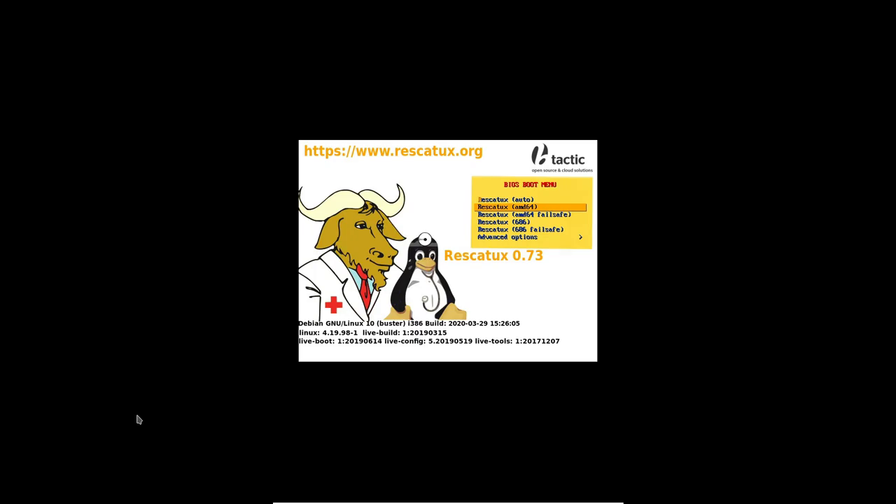
key("Up")
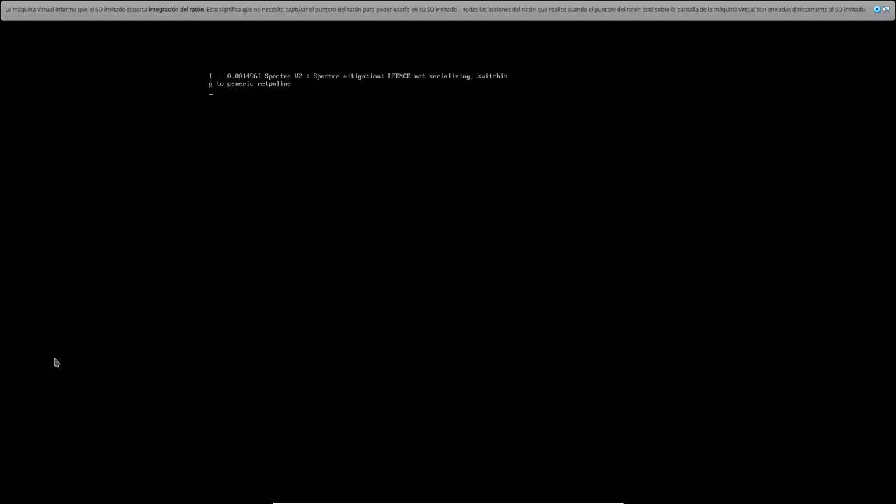
Dismiss the VirtualBox mouse-integration notice while the live desktop loads
left_click(877, 10)
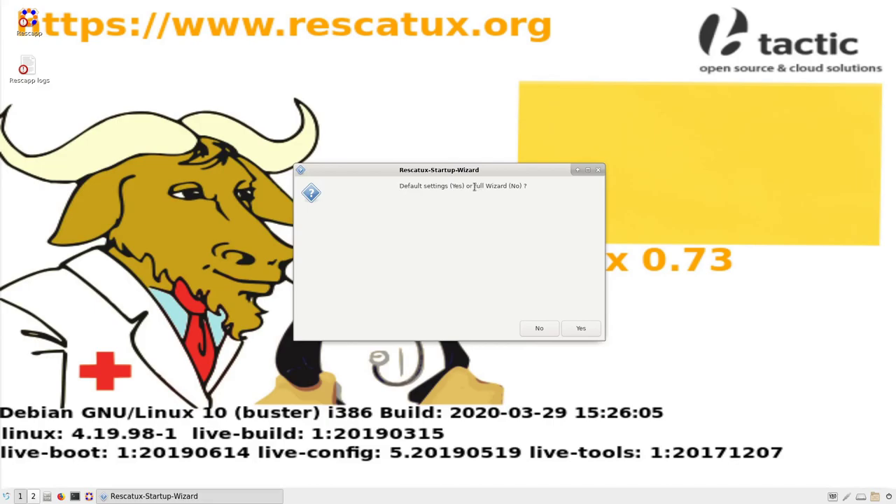
Highlight 'full Wizard' and decline default settings to run the full wizard
left_click_drag(474, 187, 506, 186)
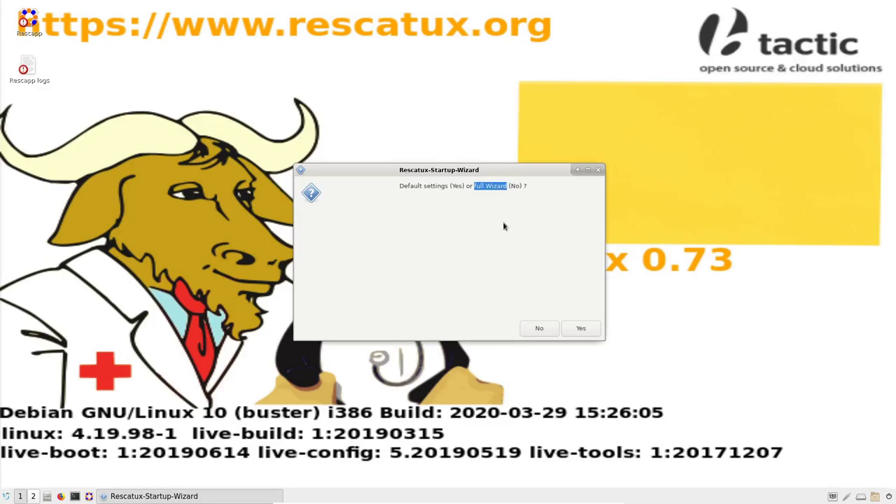
left_click(540, 330)
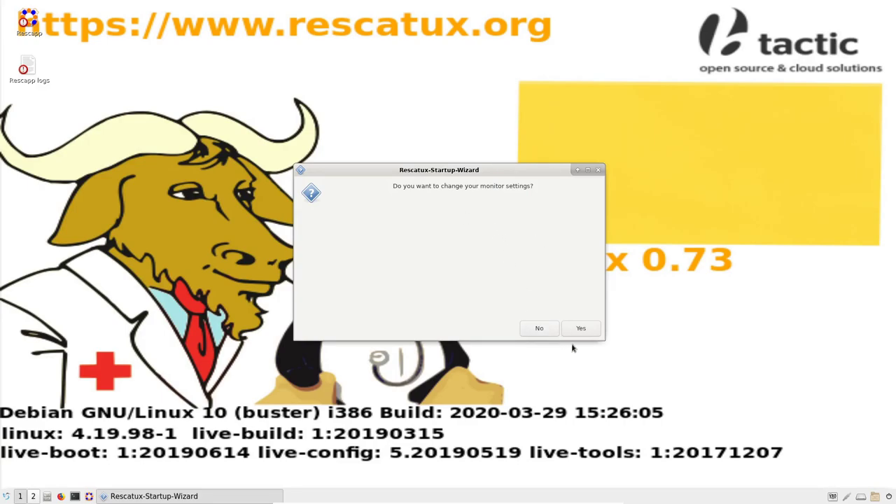
In Monitor Settings, apply and keep a 1440x900 screen resolution
left_click(594, 330)
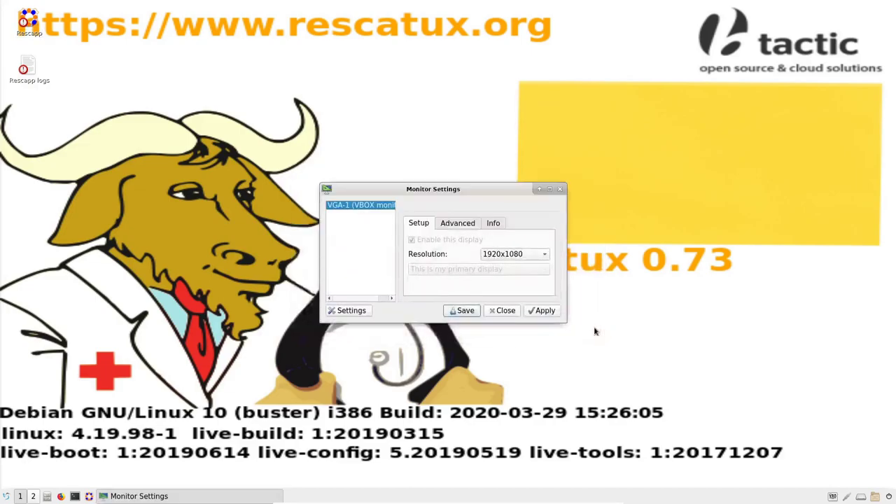
left_click_drag(476, 179, 270, 50)
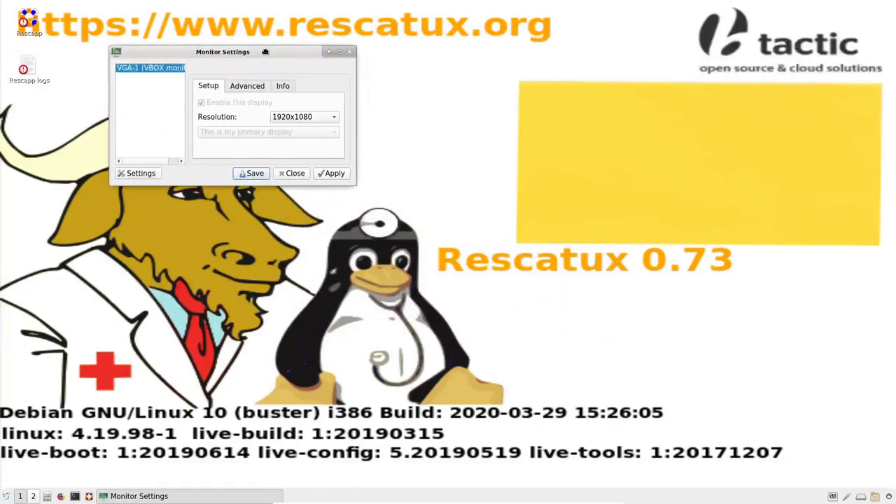
left_click_drag(413, 54, 354, 52)
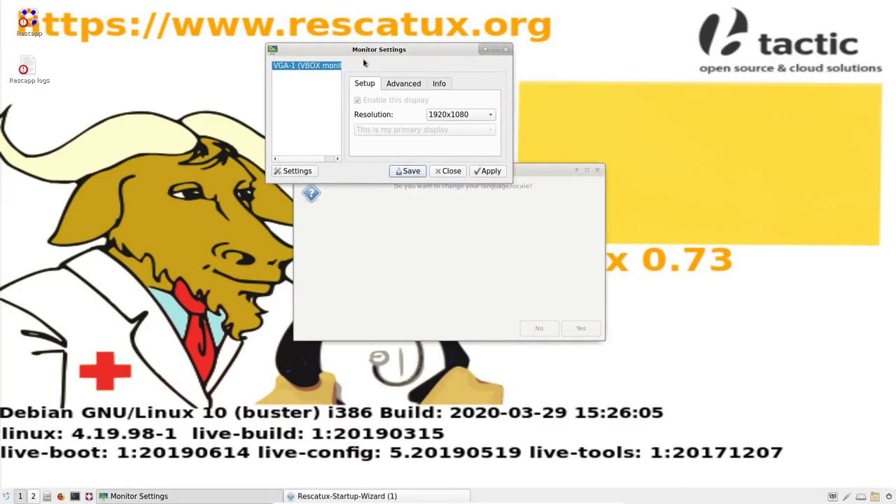
left_click(479, 118)
left_click(479, 130)
left_click(471, 116)
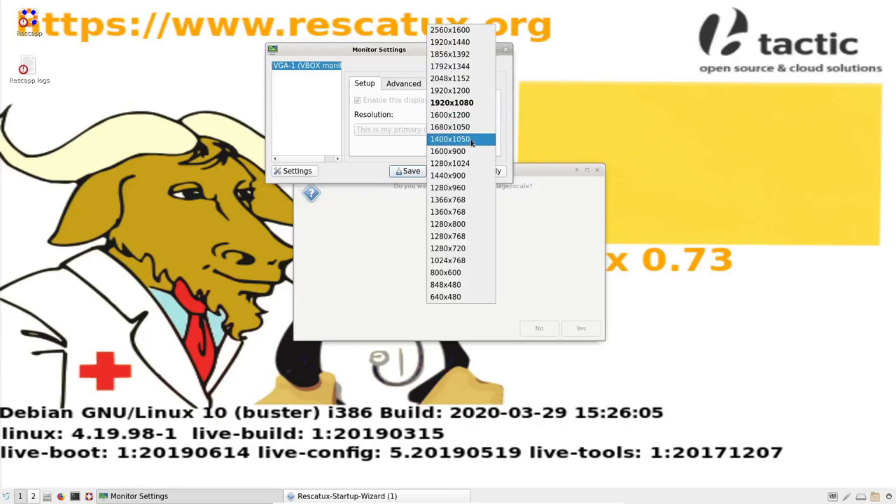
left_click(465, 178)
left_click(487, 172)
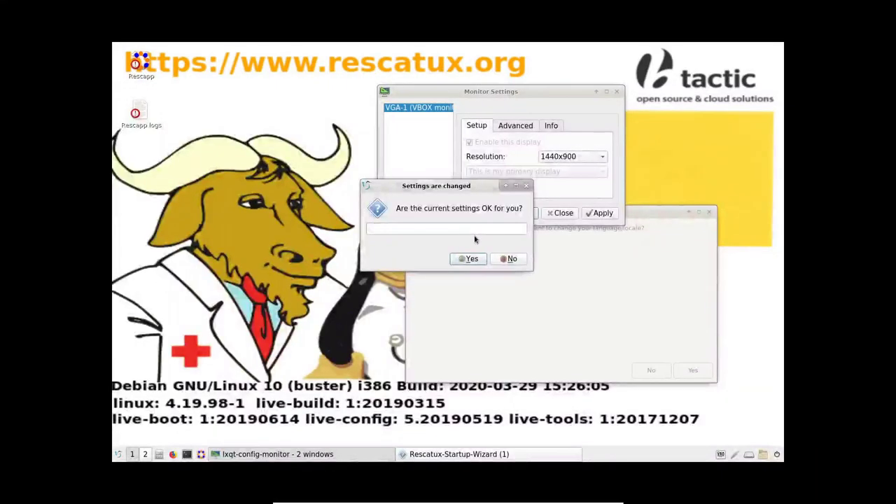
left_click(472, 260)
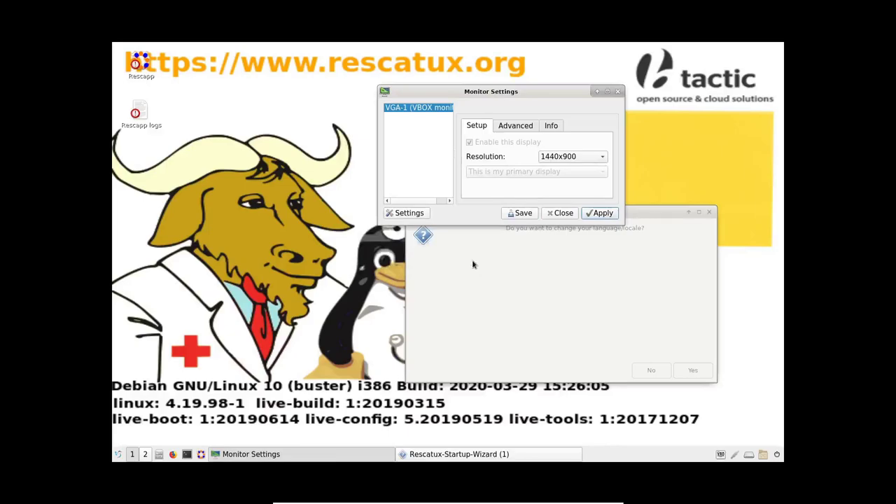
Switch the resolution back to 1920x1080, apply it and keep it
left_click(569, 156)
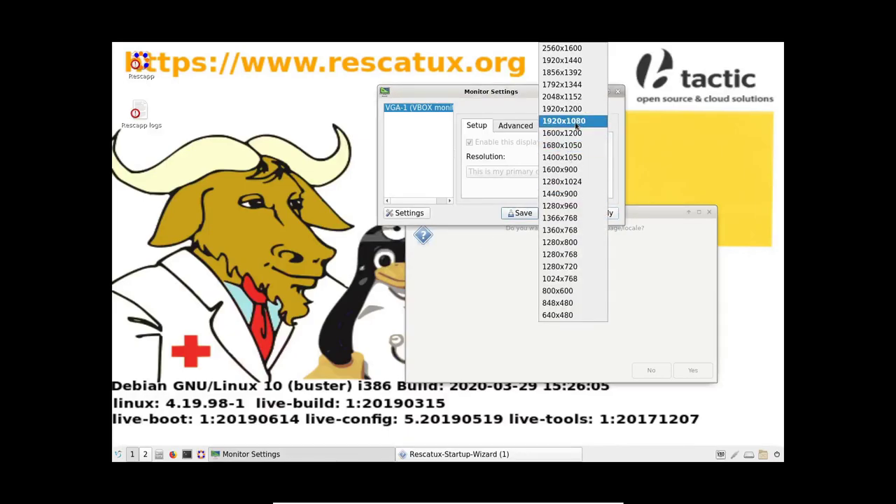
left_click(576, 124)
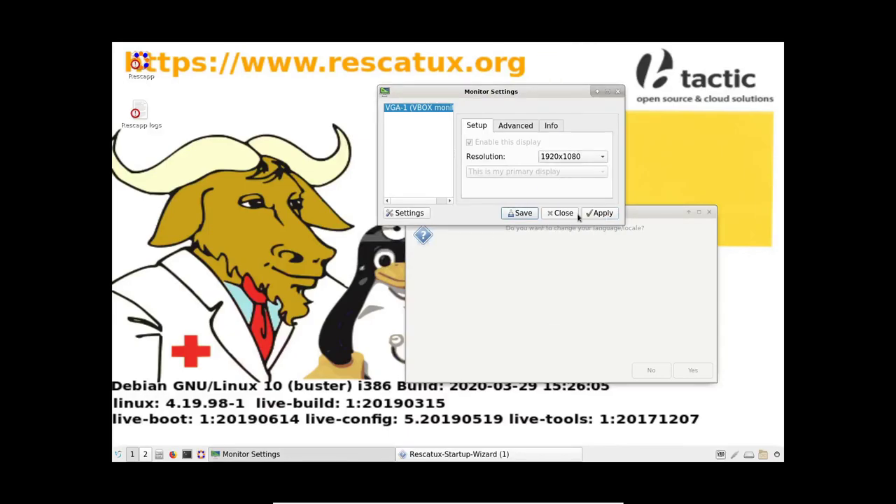
left_click(600, 214)
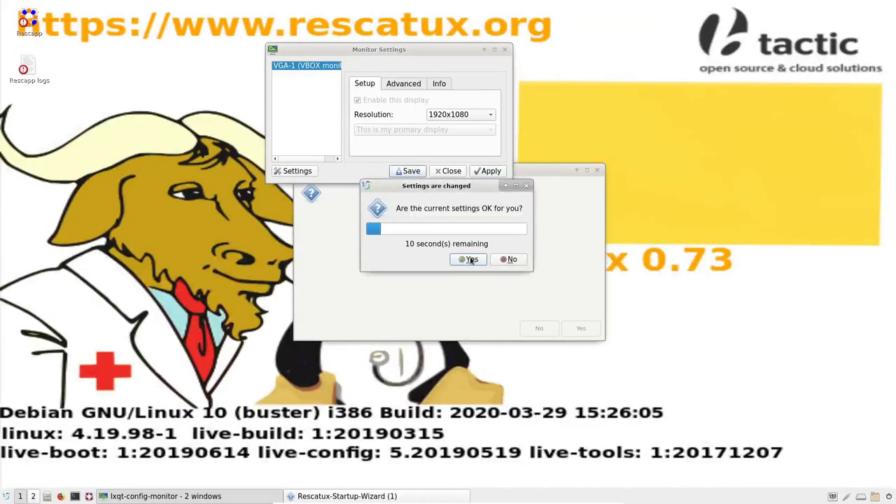
left_click(469, 260)
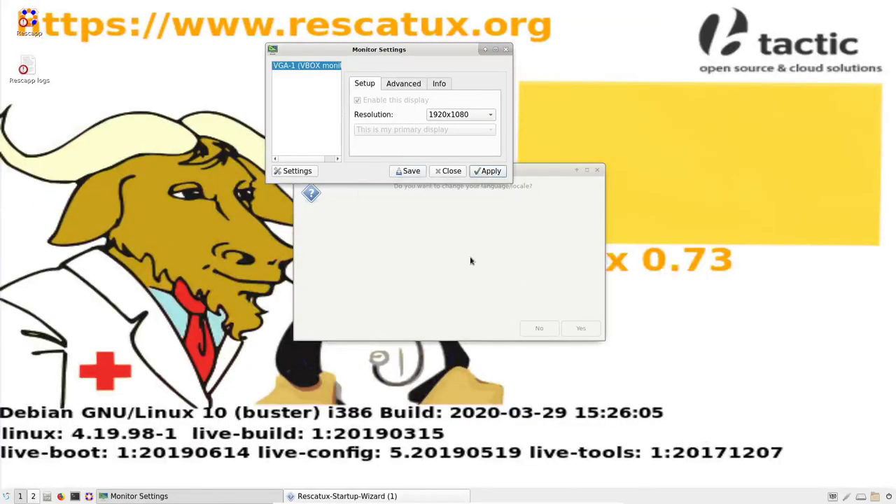
Close Monitor Settings, set the region to España - español de España (es_ES), and save
left_click(449, 171)
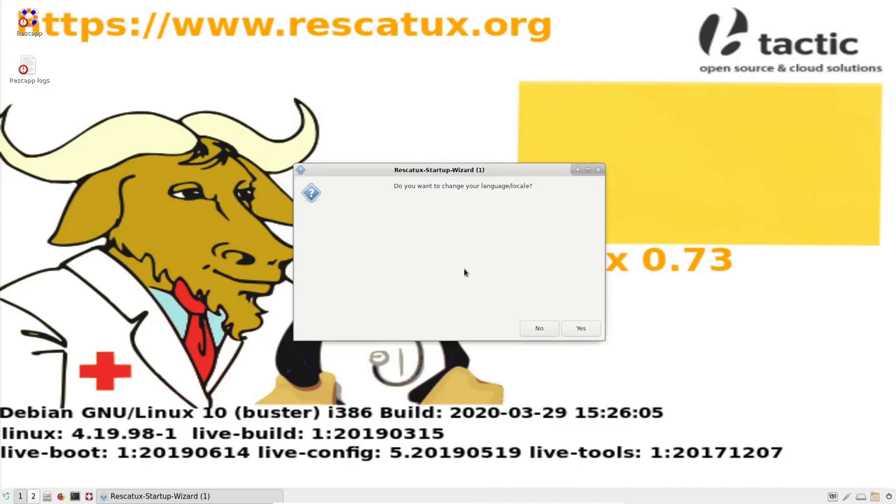
left_click(581, 329)
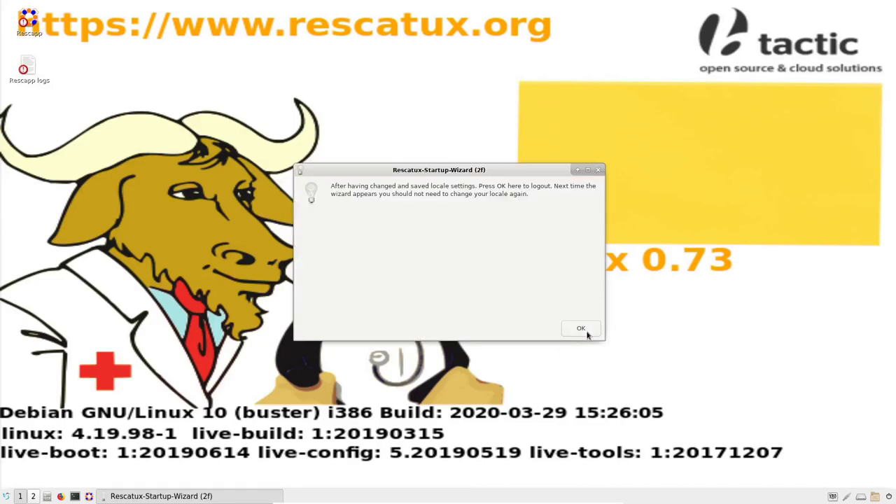
left_click(566, 138)
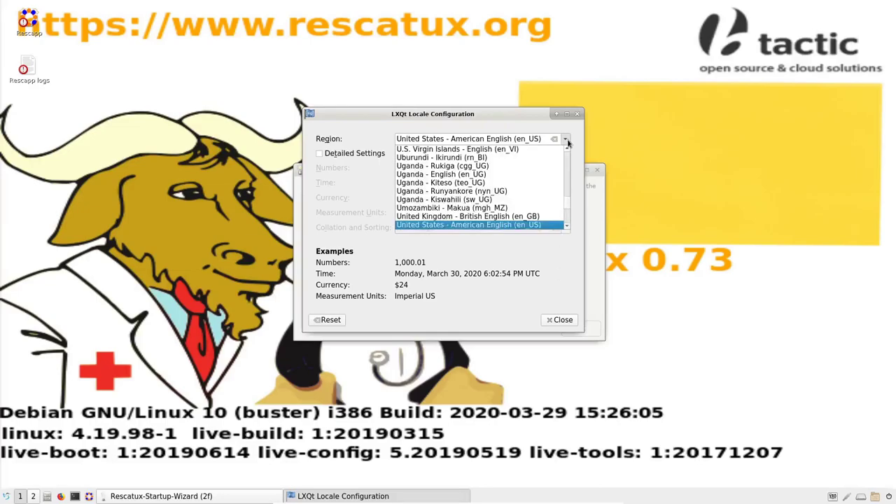
scroll(568, 167, "up", 10)
left_click_drag(567, 166, 569, 175)
scroll(494, 184, "up", 7)
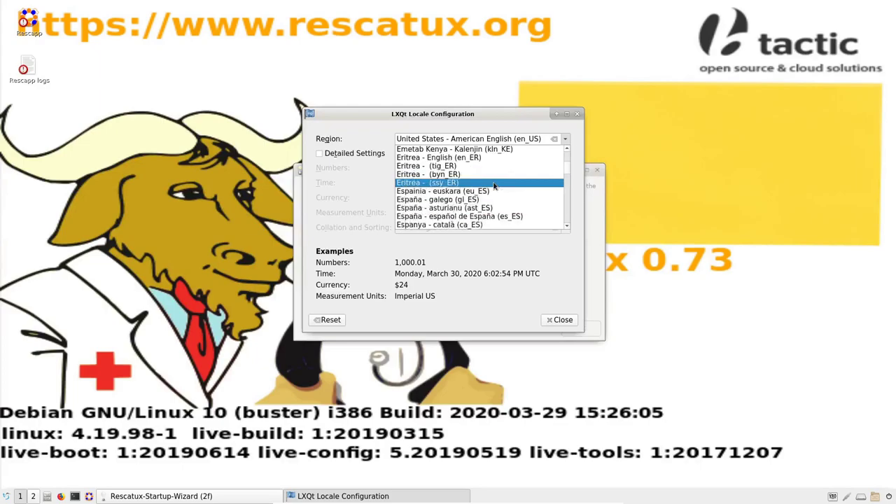
scroll(494, 184, "down", 2)
left_click(484, 219)
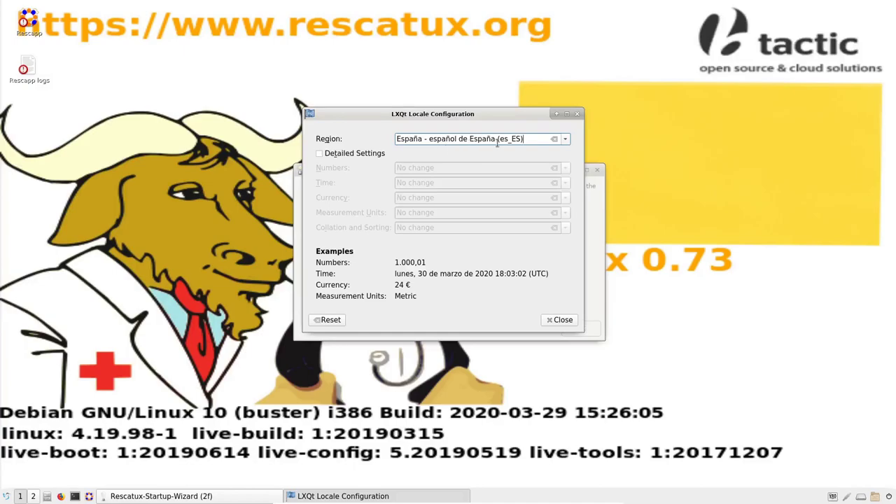
left_click(560, 320)
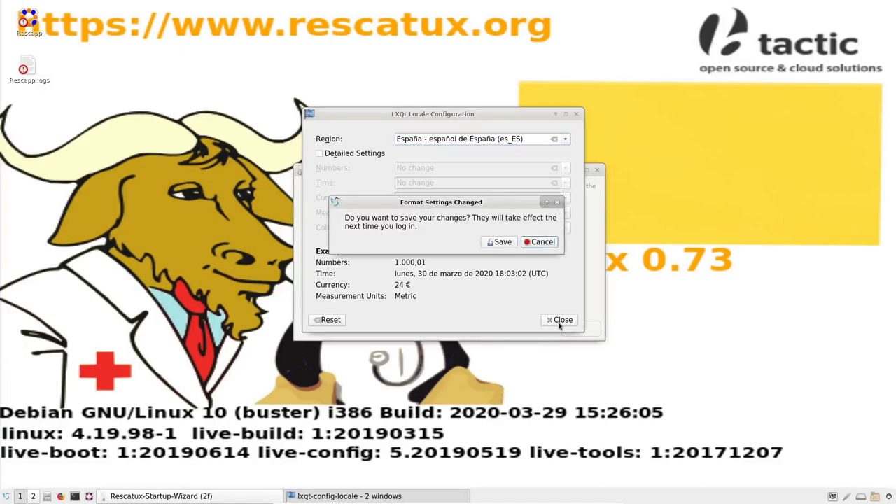
left_click(500, 245)
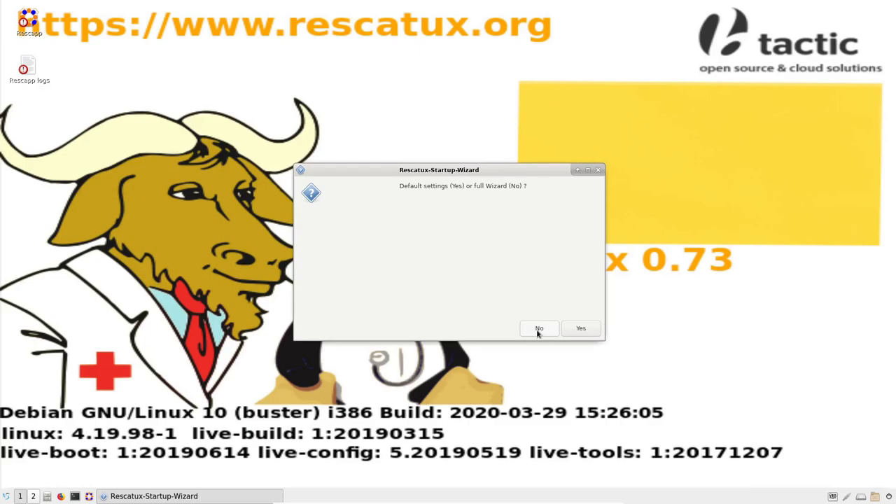
Pick the full wizard again, keeping the current monitor and language/locale settings
left_click(538, 328)
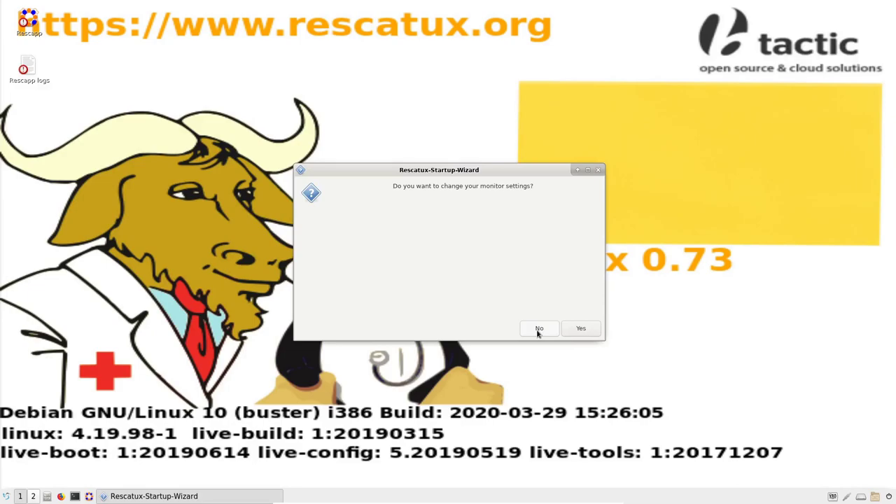
left_click(538, 329)
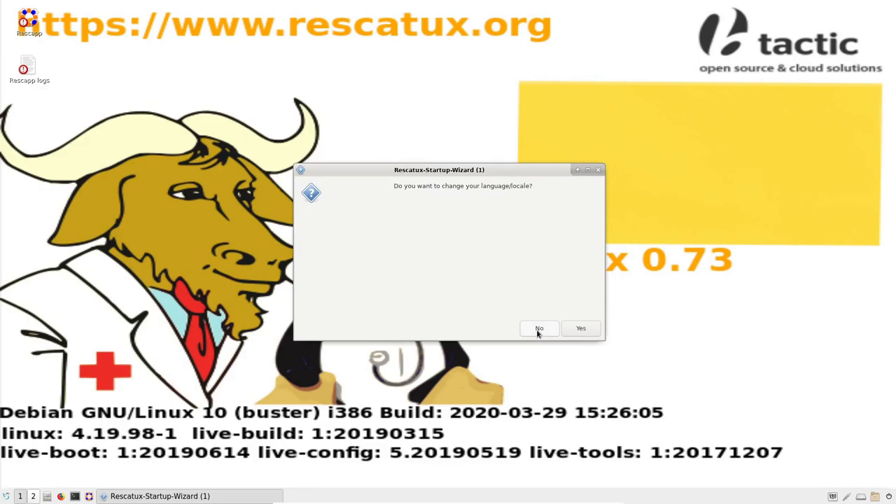
left_click(539, 331)
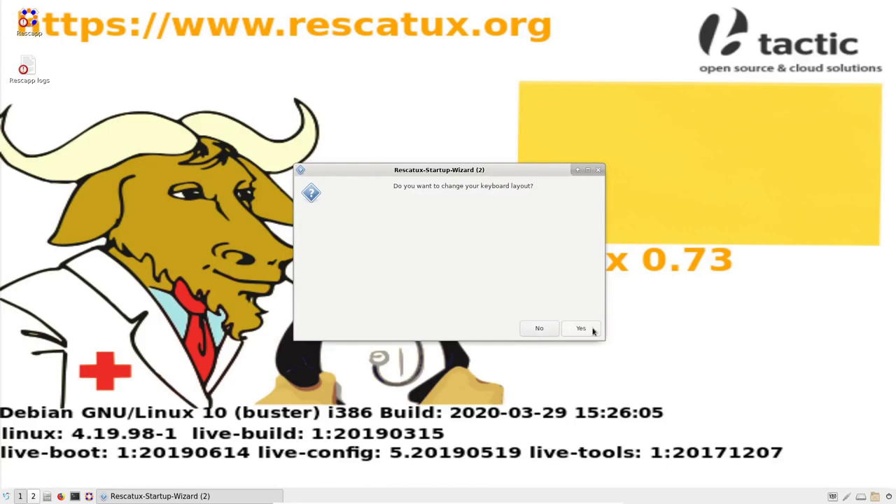
Add the Spanish (Win keys) layout, remove English (US), apply and close keyboard settings
left_click(581, 329)
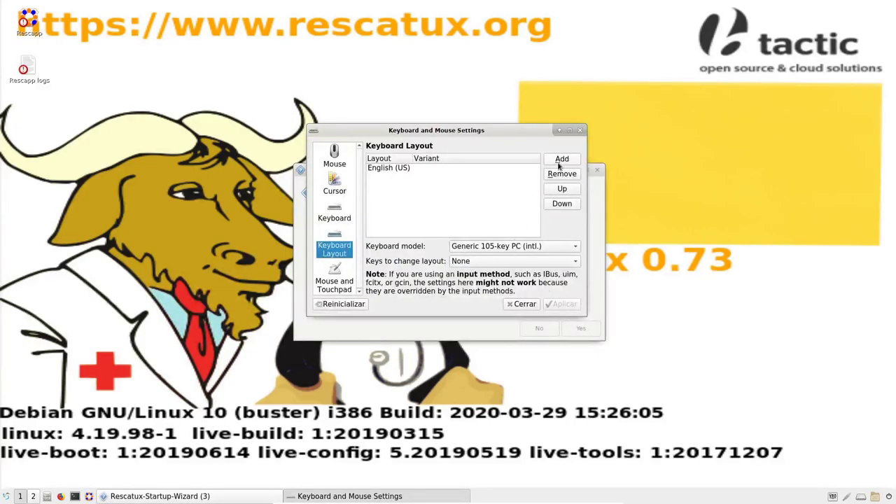
left_click(561, 159)
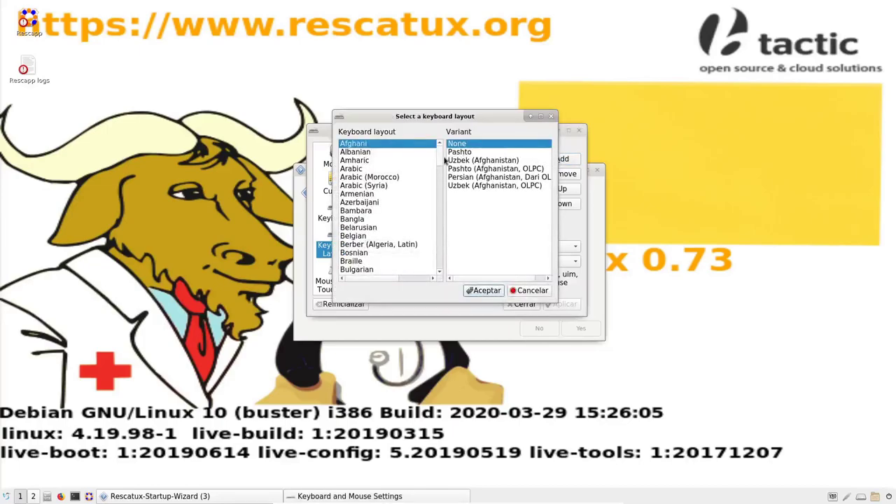
left_click_drag(441, 161, 446, 260)
left_click(377, 178)
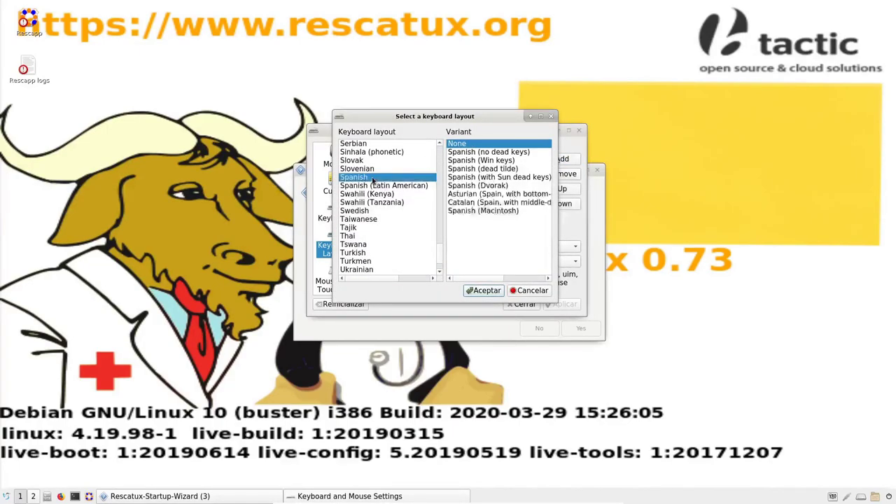
left_click(507, 161)
left_click(492, 292)
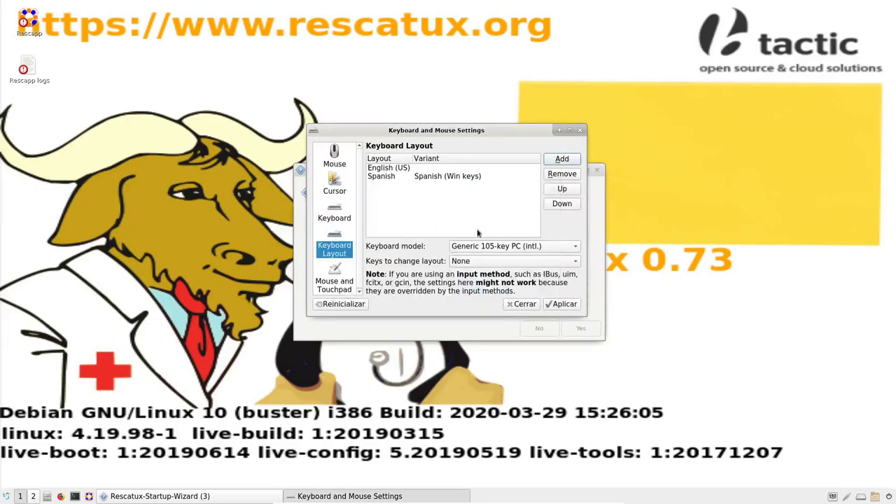
left_click(462, 169)
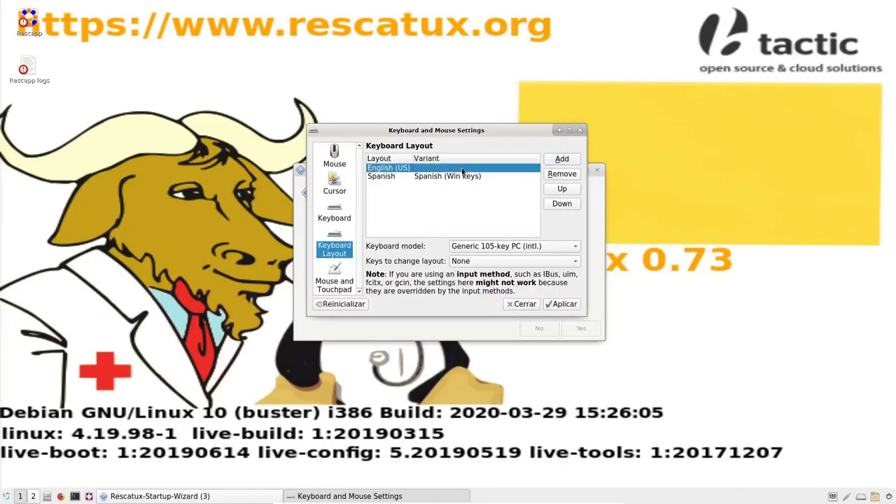
left_click(558, 177)
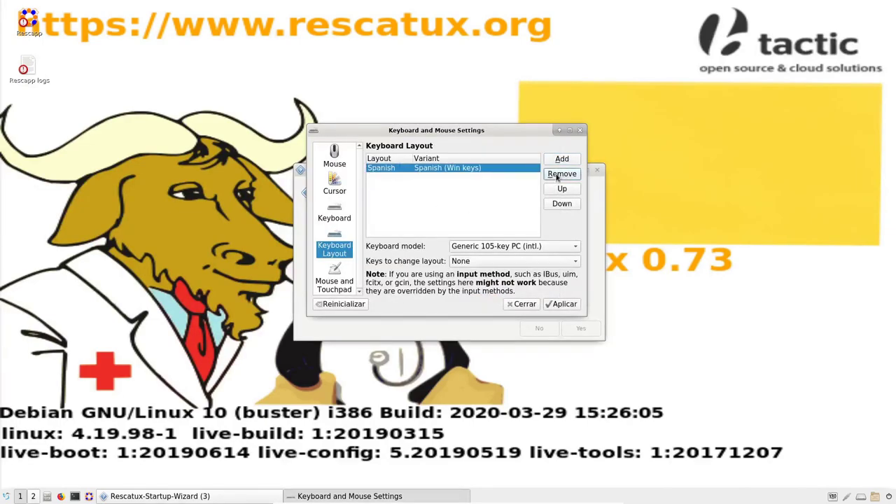
left_click(566, 306)
left_click(524, 306)
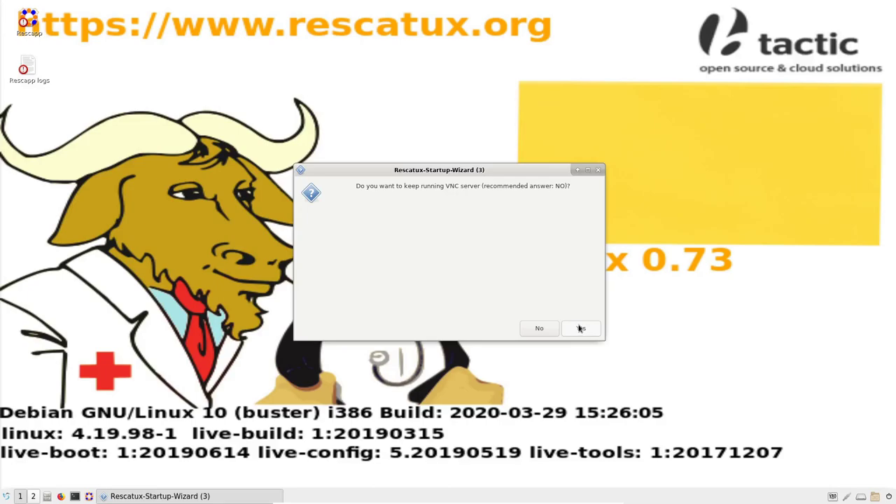
Decline keeping the VNC server running
left_click(538, 330)
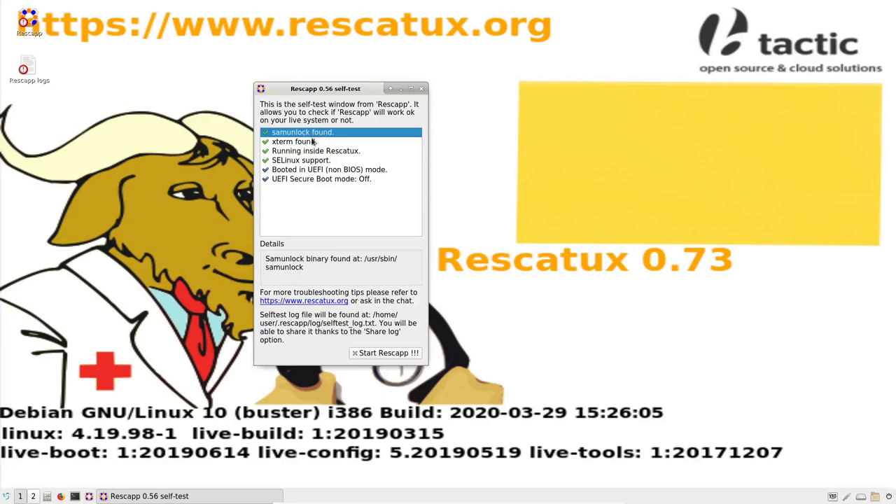
View details of the xterm, Rescatux, SELinux, UEFI boot mode and Secure Boot self-test checks
left_click(312, 144)
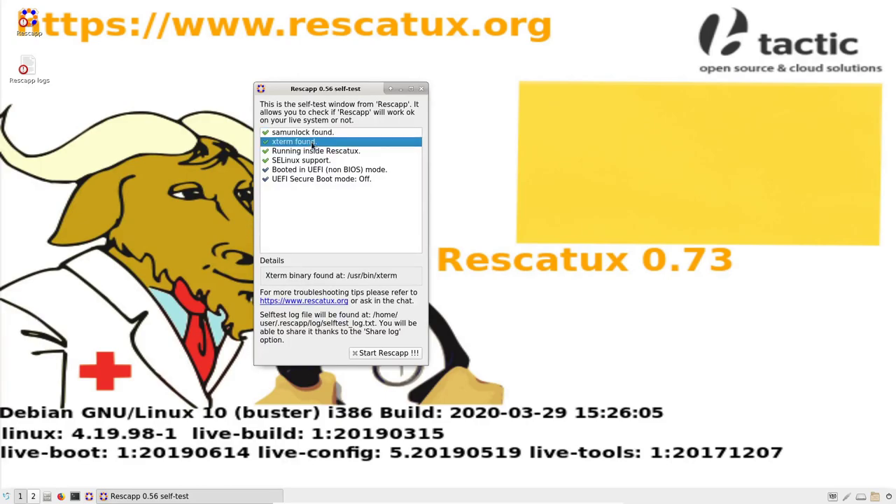
left_click(313, 153)
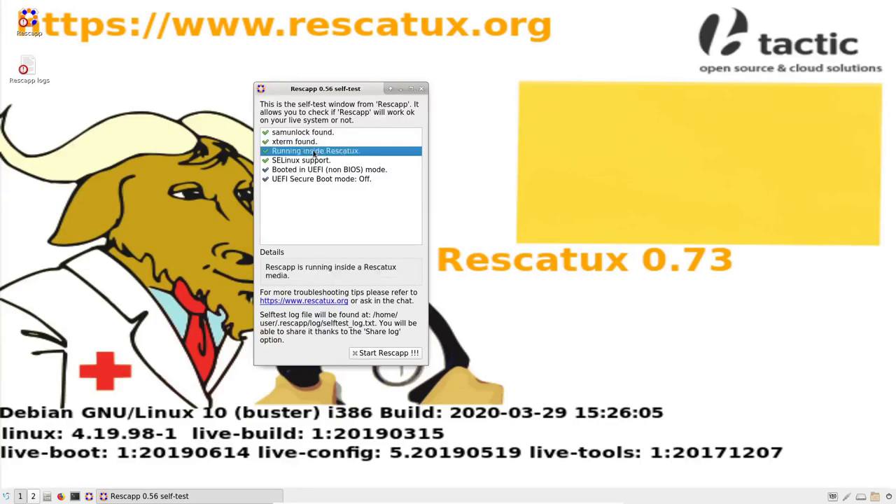
left_click(355, 163)
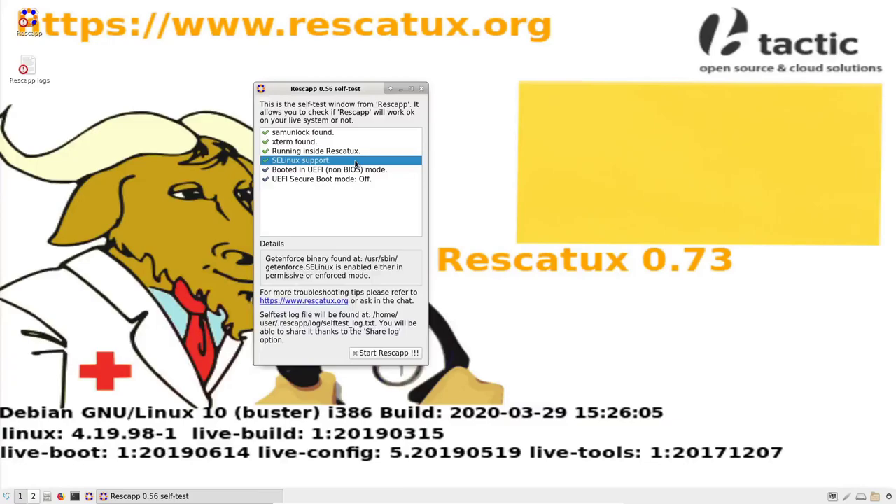
left_click(360, 171)
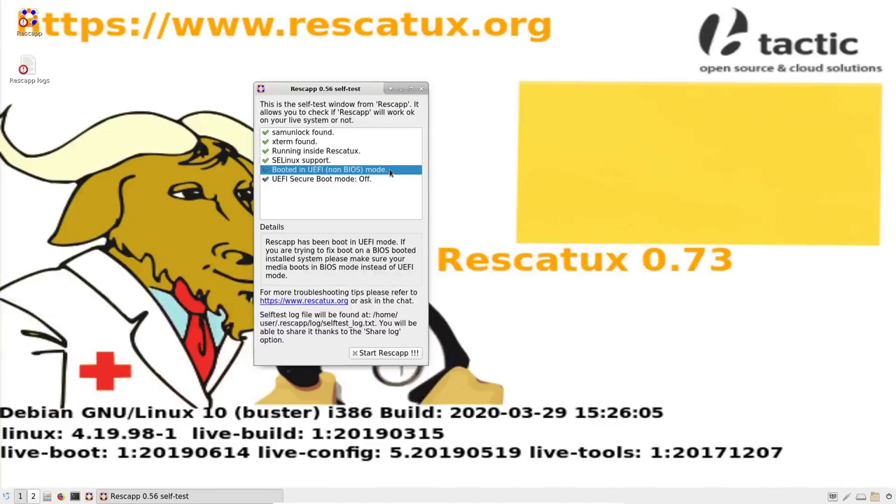
left_click(396, 181)
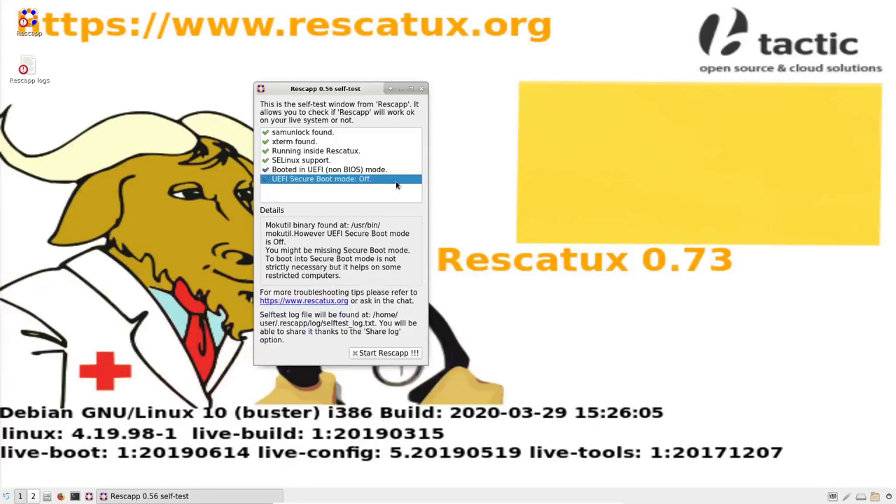
left_click(399, 172)
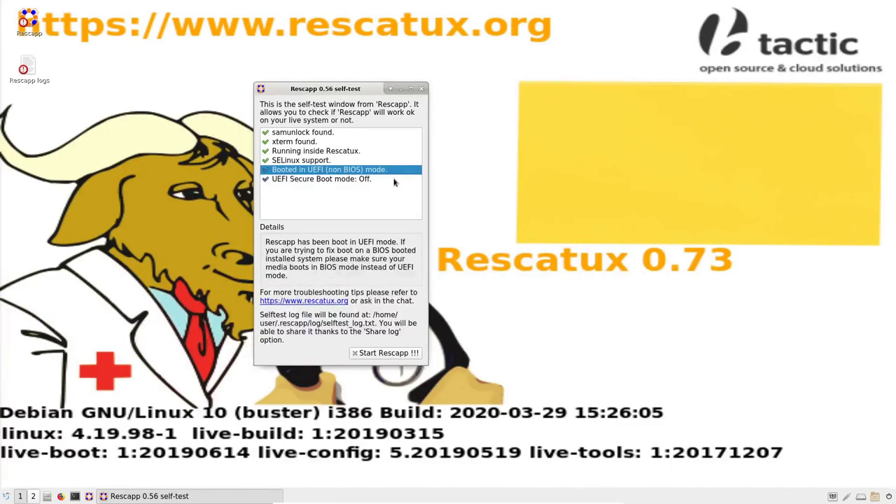
left_click(394, 180)
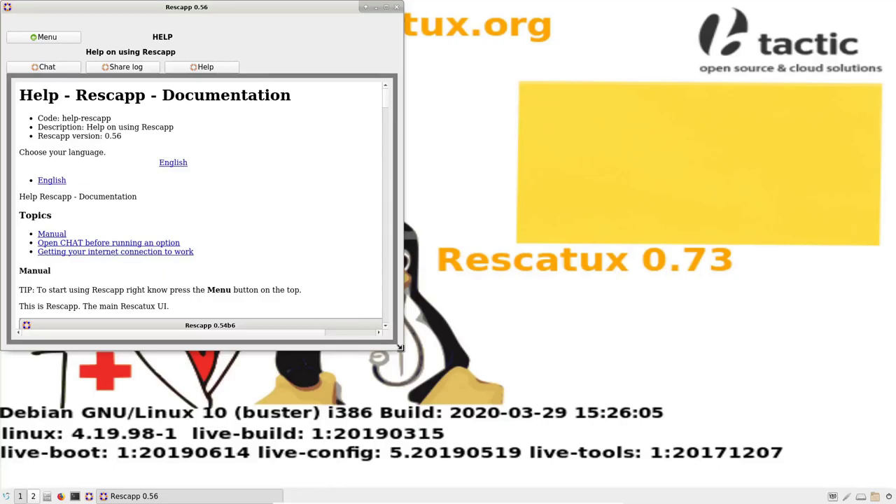
Enlarge the Rescapp window to nearly fill the screen and scroll through the Help page
left_click_drag(399, 347, 891, 484)
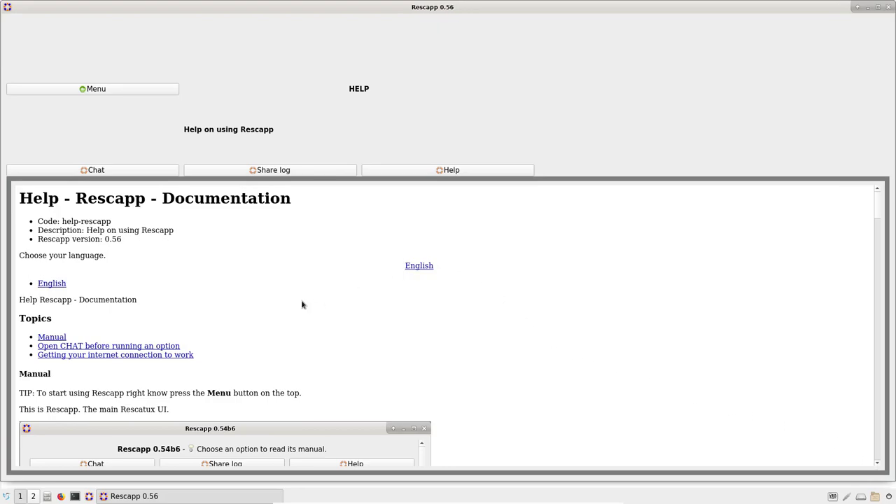
scroll(303, 305, "down", 1)
scroll(303, 304, "up", 1)
scroll(303, 305, "down", 10)
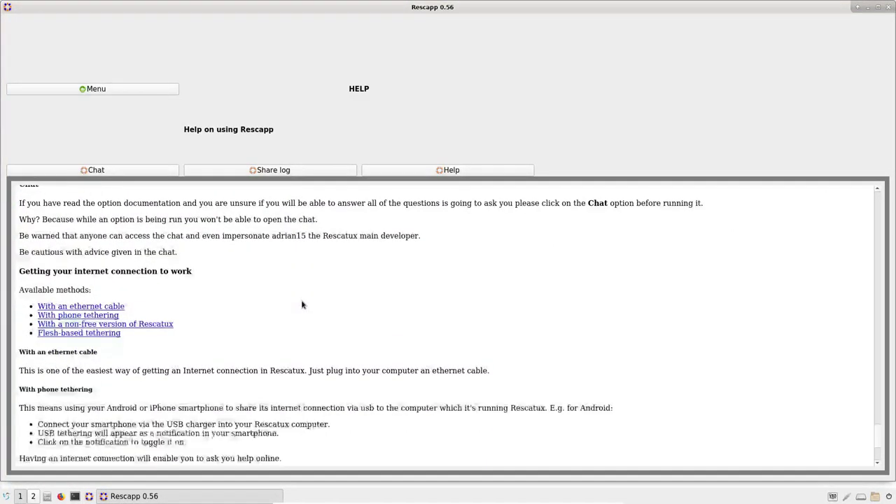
scroll(302, 305, "up", 2)
scroll(303, 305, "down", 3)
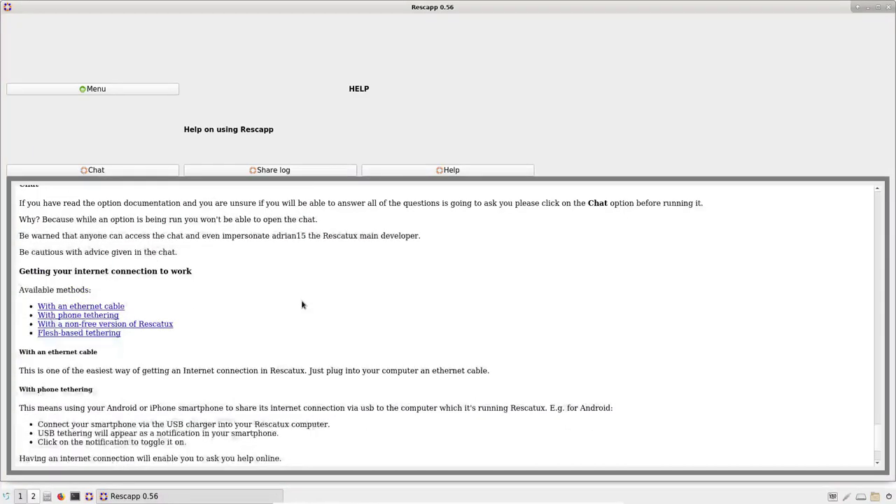
scroll(303, 304, "down", 1)
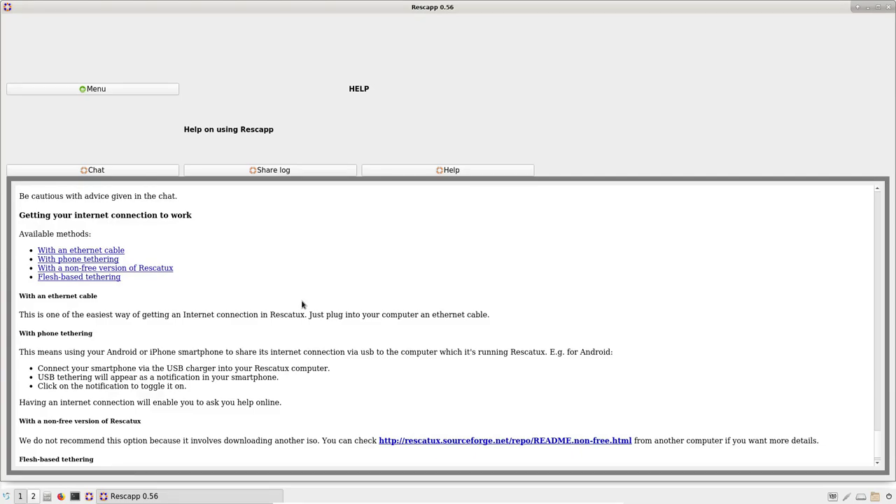
left_click_drag(121, 261, 39, 259)
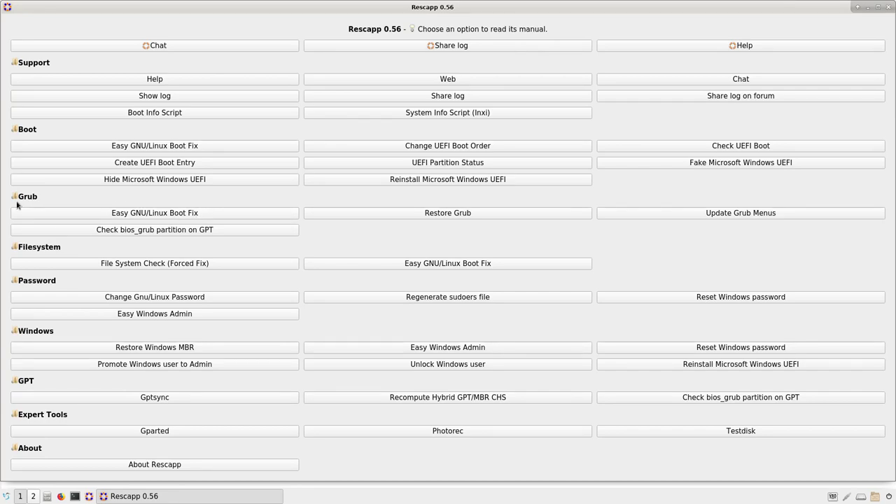
Open the Easy GNU/Linux Boot Fix option from the Rescapp menu
left_click(221, 216)
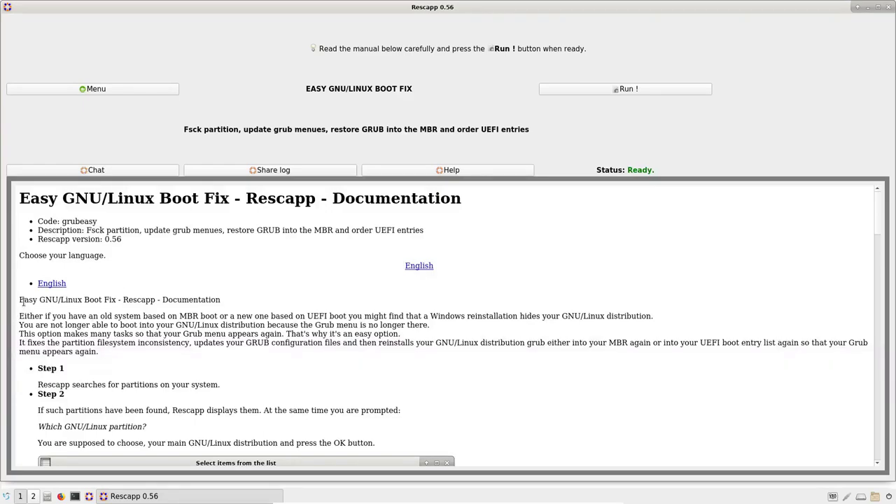
Read the Easy GNU/Linux Boot Fix documentation, highlighting the introductory paragraph and scrolling through Steps 1-12
left_click_drag(20, 316, 100, 351)
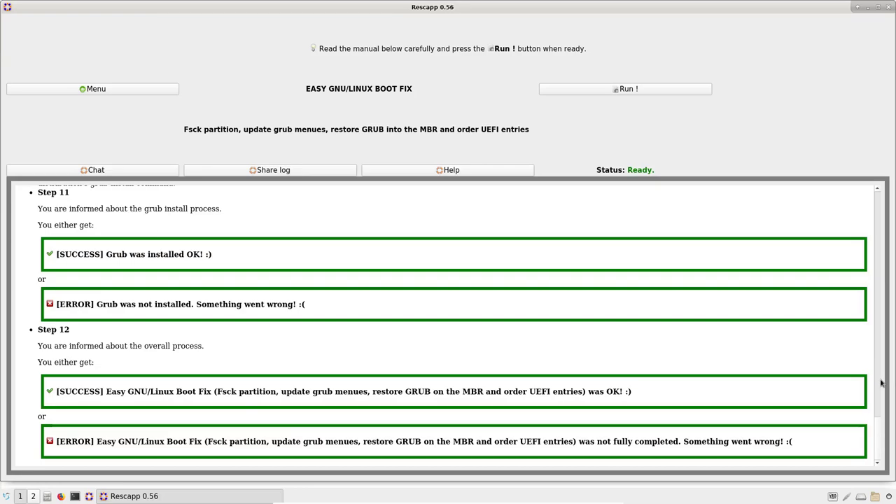
left_click_drag(874, 447, 858, 153)
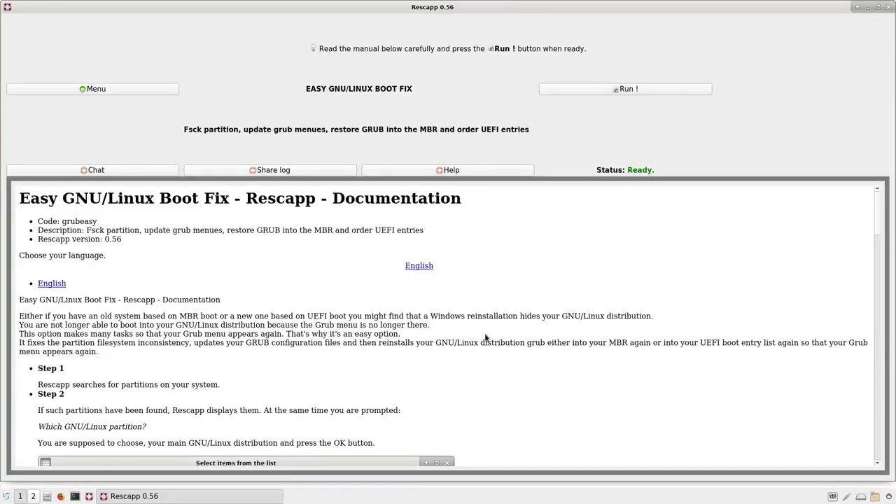
Run the boot fix with sda5 as the GNU/Linux partition and sda as the GRUB drive
left_click(589, 89)
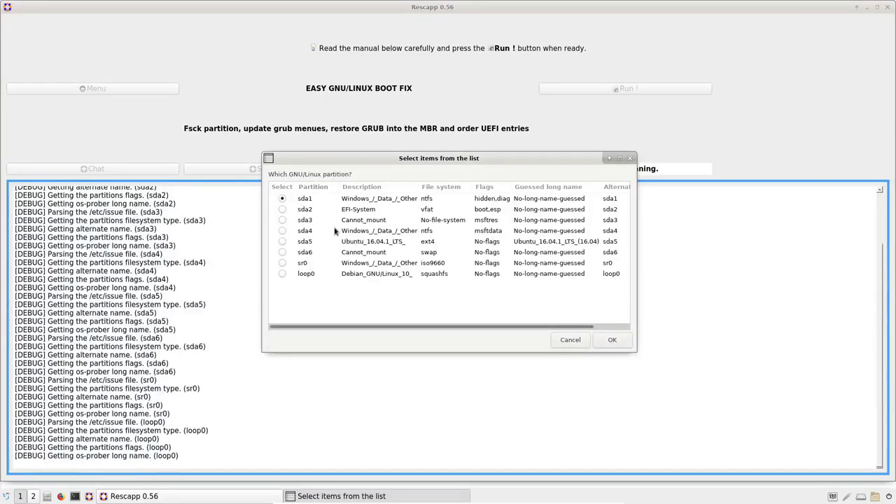
left_click(283, 242)
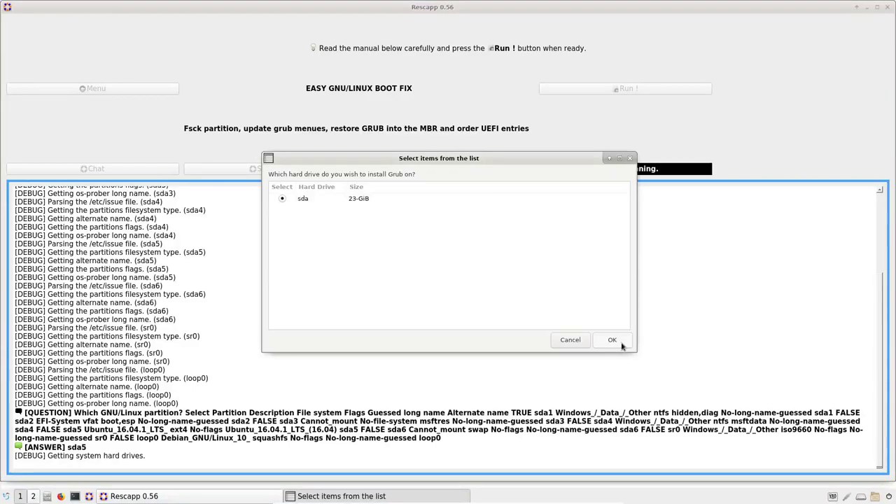
left_click(612, 339)
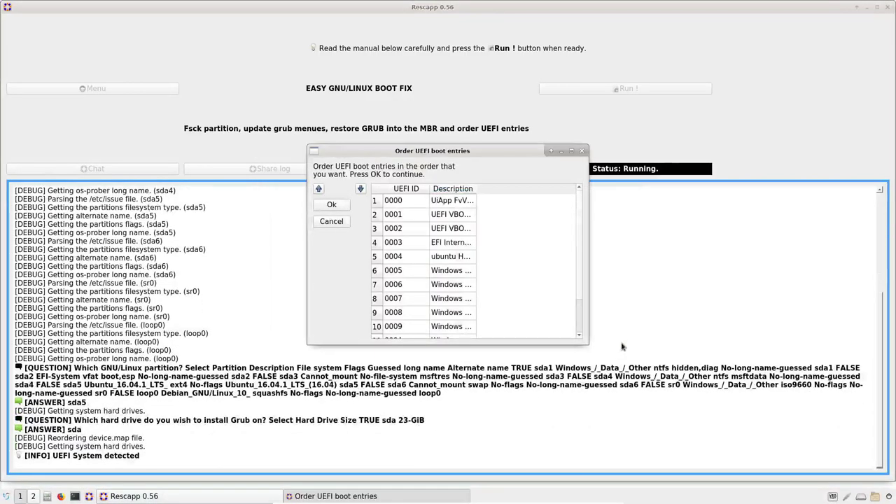
Widen the Description column and move the ubuntu 0004 entry to the top of the boot order
left_click_drag(497, 158, 340, 125)
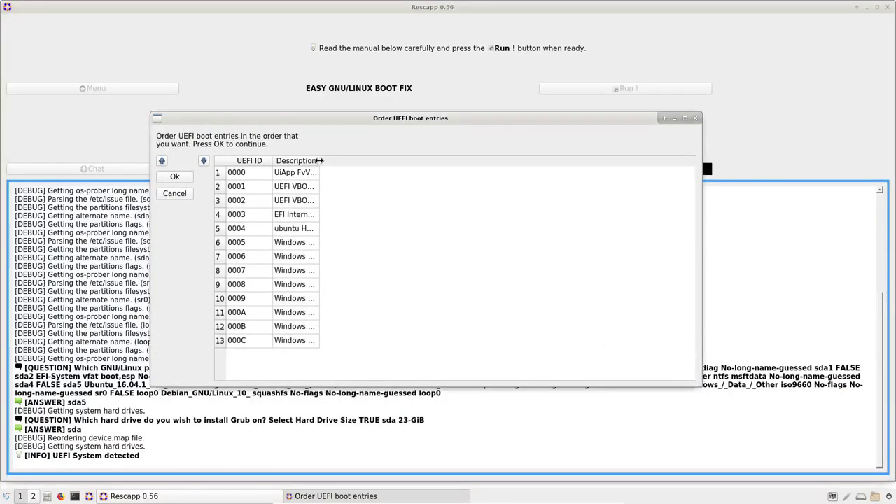
left_click_drag(319, 160, 658, 168)
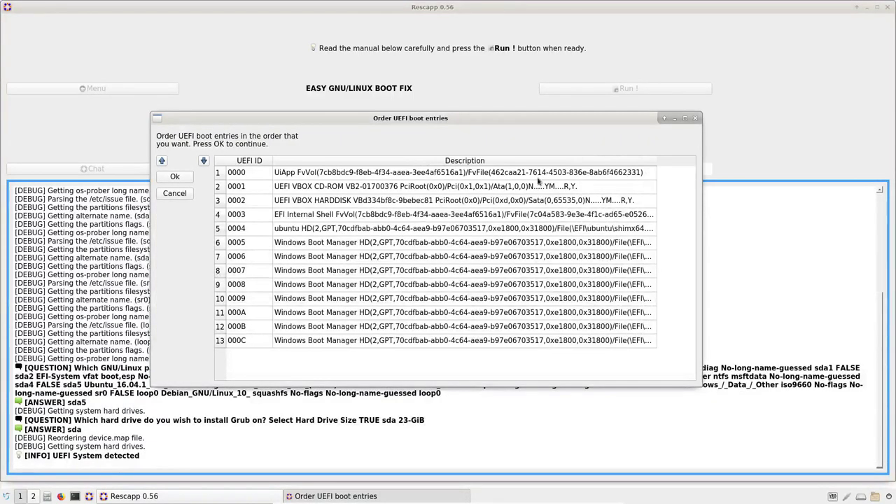
left_click(265, 229)
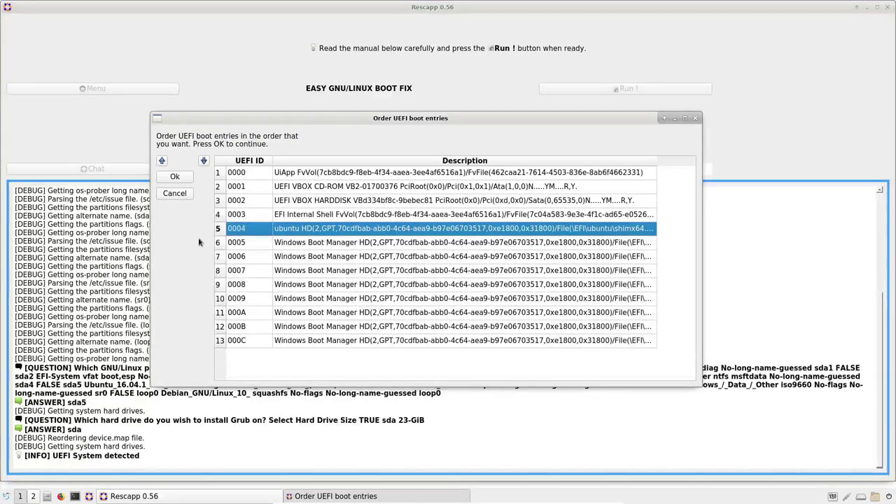
left_click(163, 161)
left_click(162, 161)
left_click(162, 161)
left_click(163, 161)
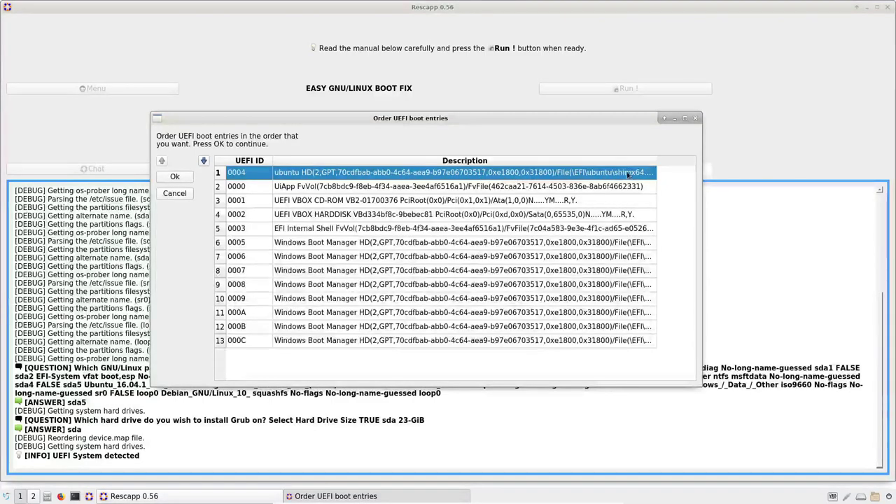
Move Windows Boot Manager 0005 up to second place and accept the boot order
left_click(253, 246)
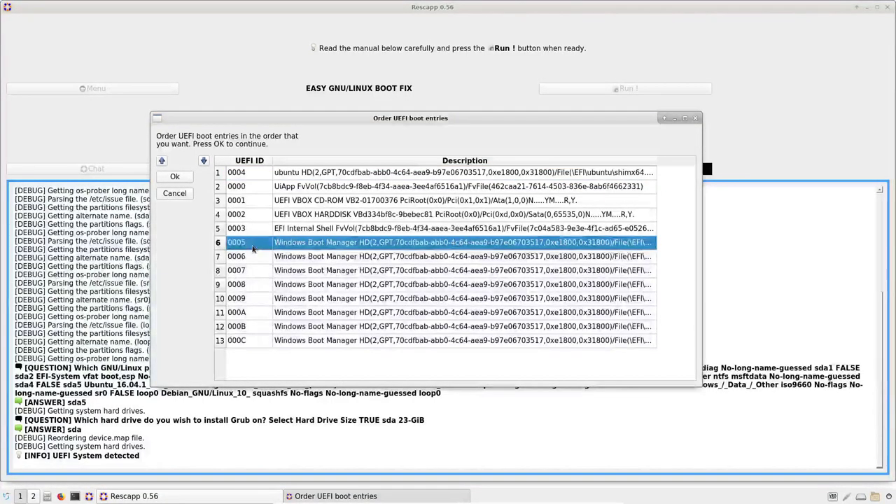
left_click(161, 160)
left_click(161, 161)
left_click(162, 161)
left_click(162, 161)
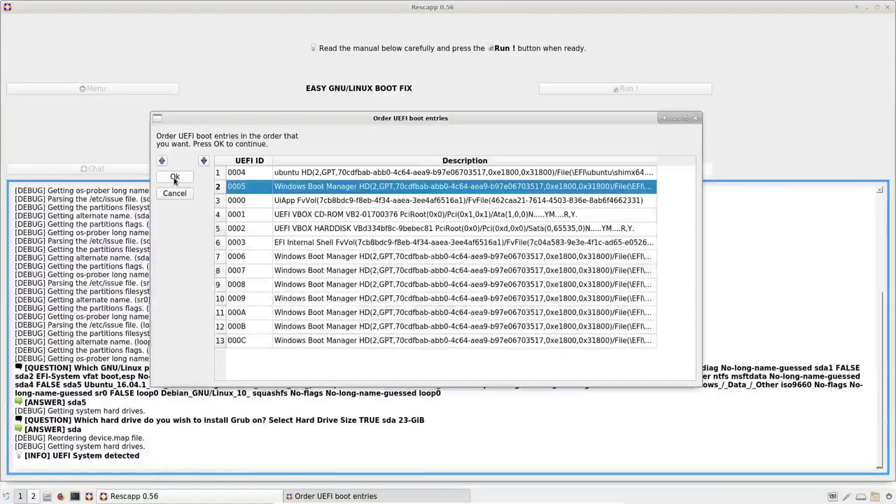
left_click(175, 181)
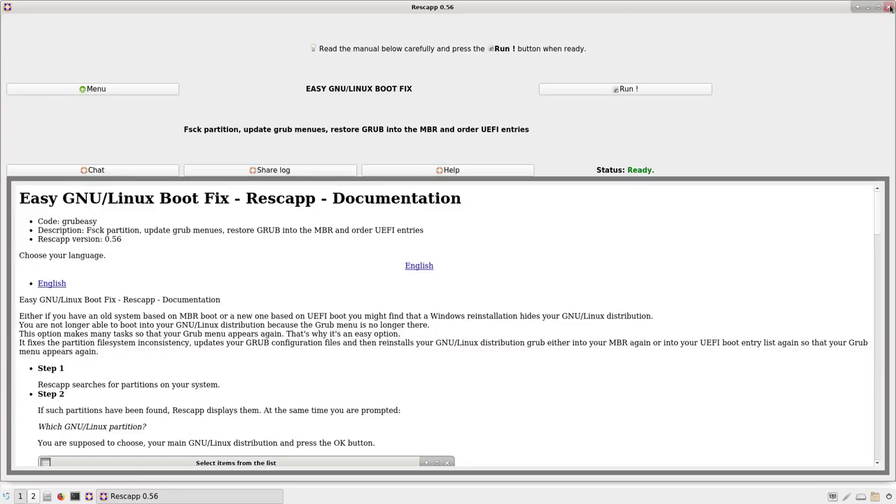
Close Rescapp and choose Shutdown from the taskbar power menu
left_click(889, 7)
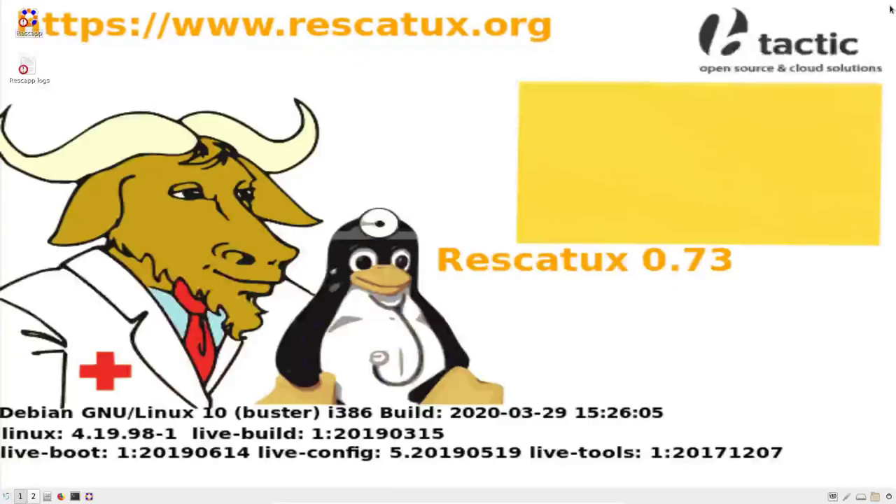
left_click(889, 496)
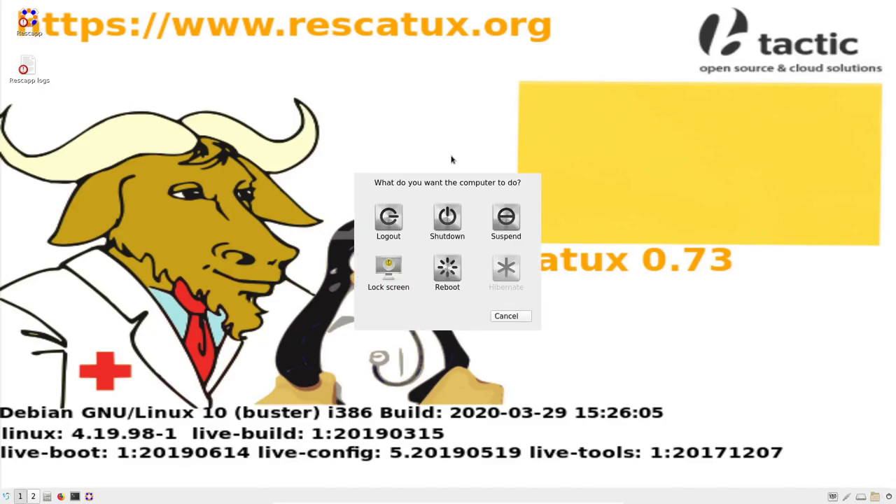
left_click(446, 218)
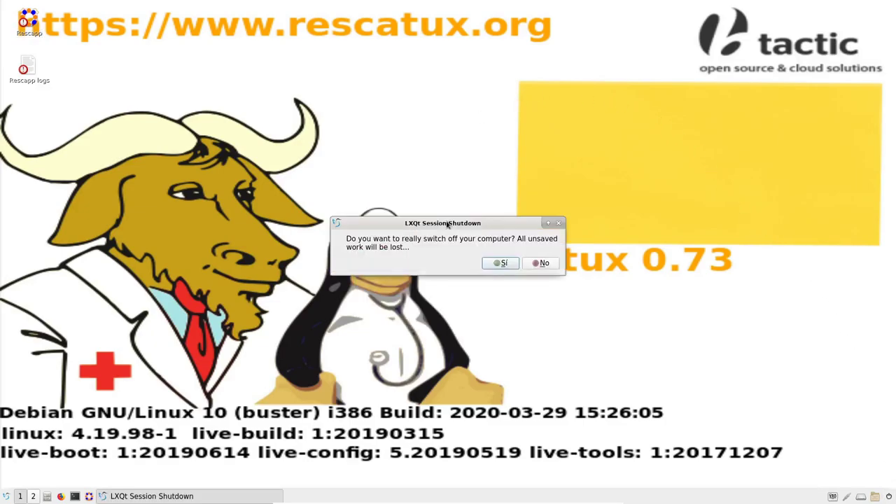